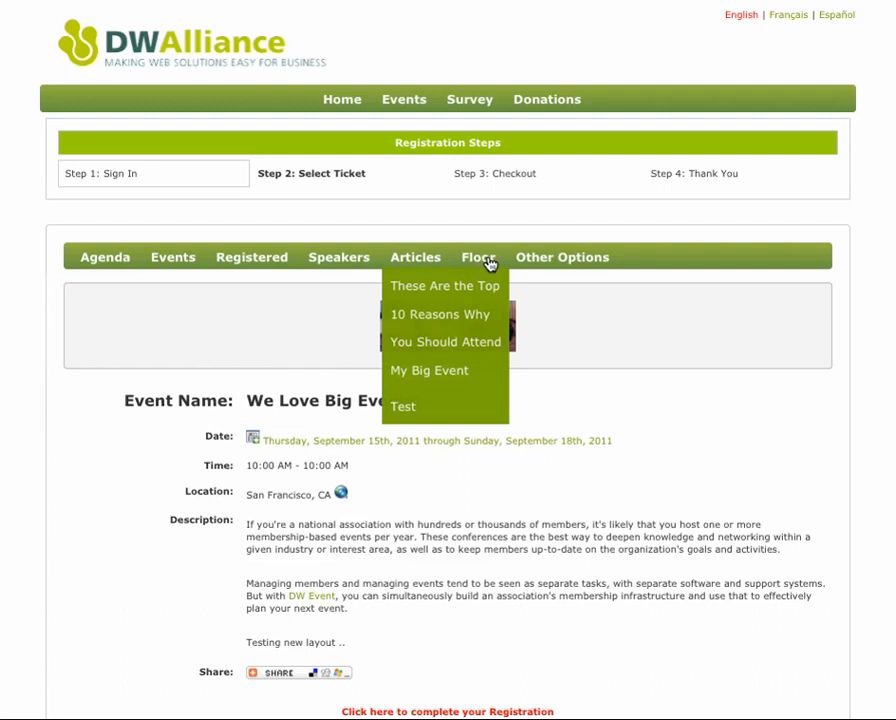
Select and then deselect part of the event description text.
mouse_move(553, 256)
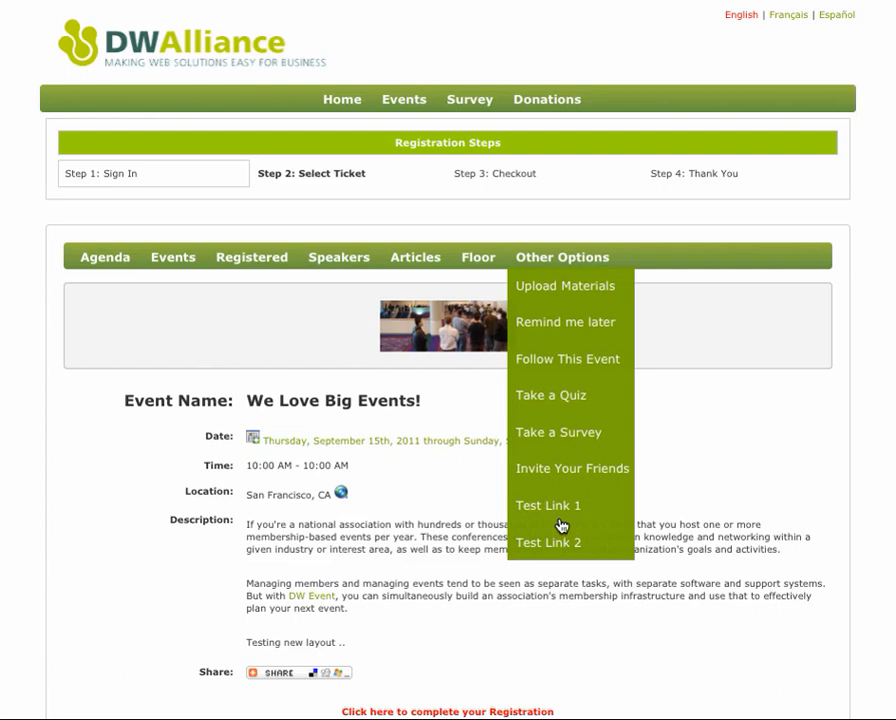
mouse_move(410, 253)
mouse_move(341, 260)
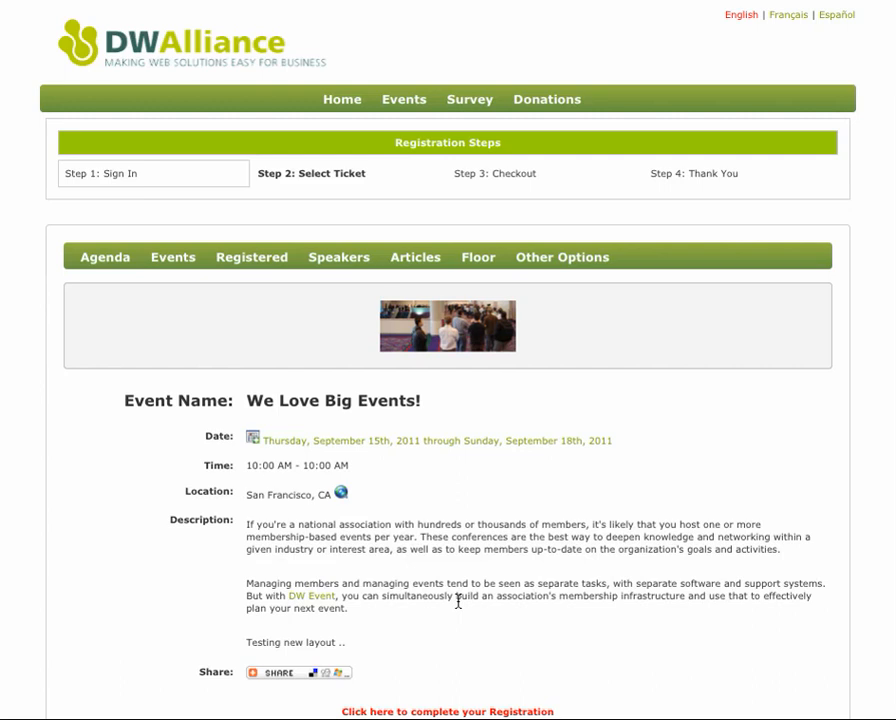
drag(490, 622, 472, 530)
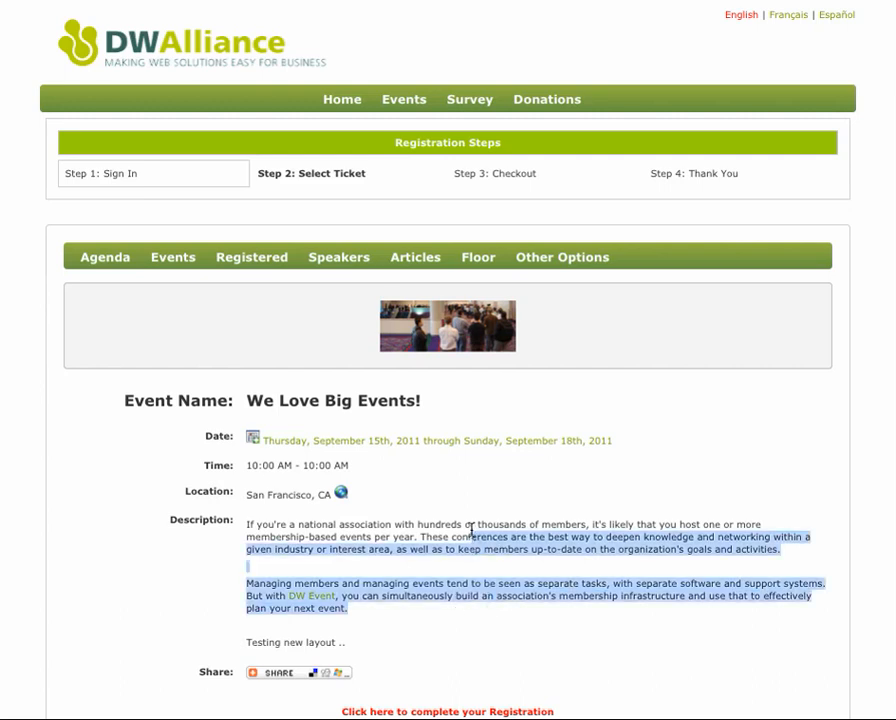
click(470, 530)
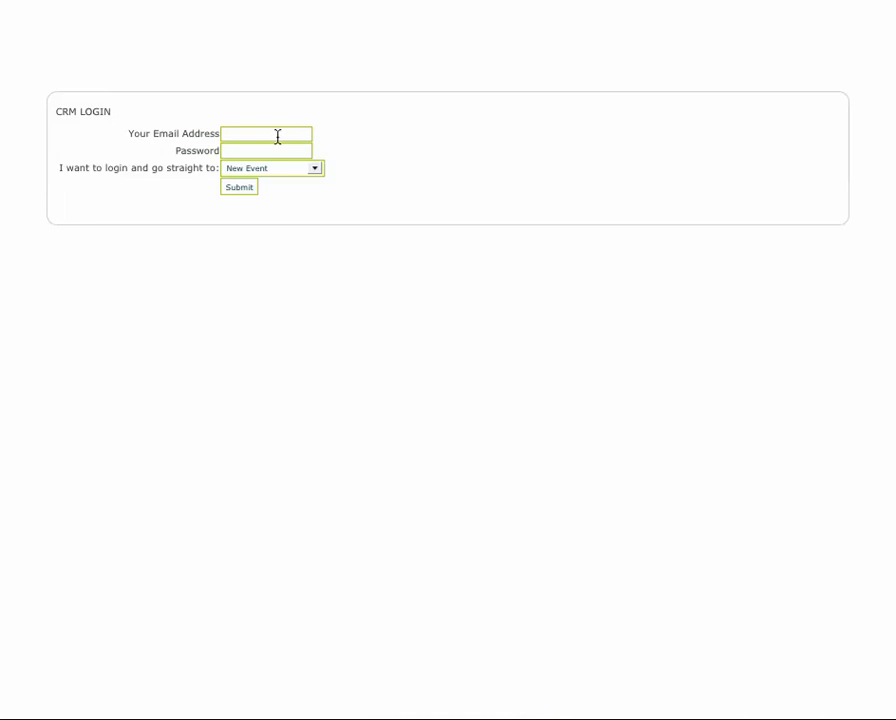
Log into the CRM with the saved e-mail suggestion, landing on Client Management.
click(274, 135)
text(ji)
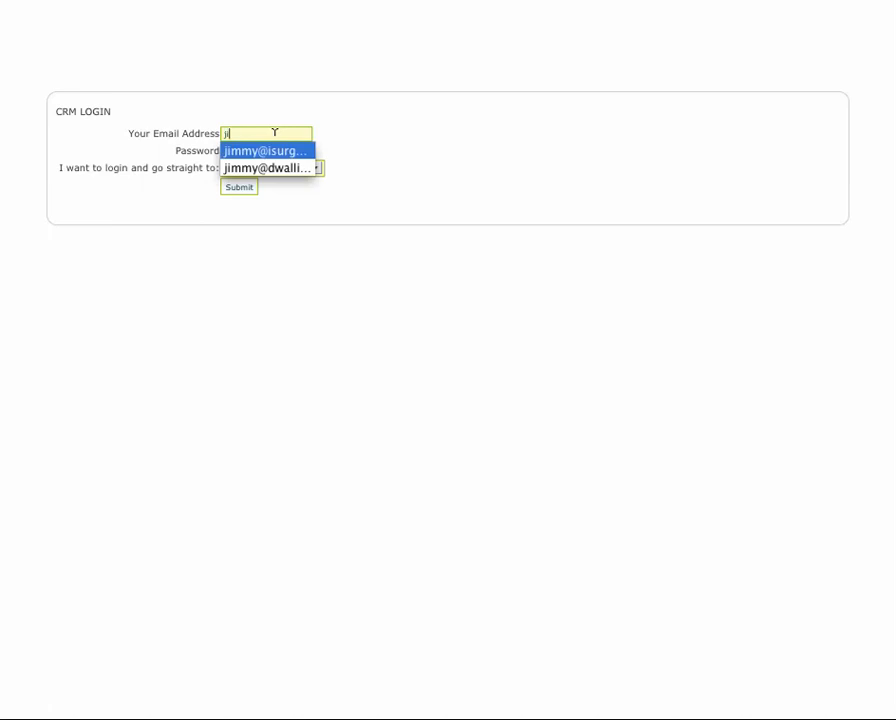
key(Return)
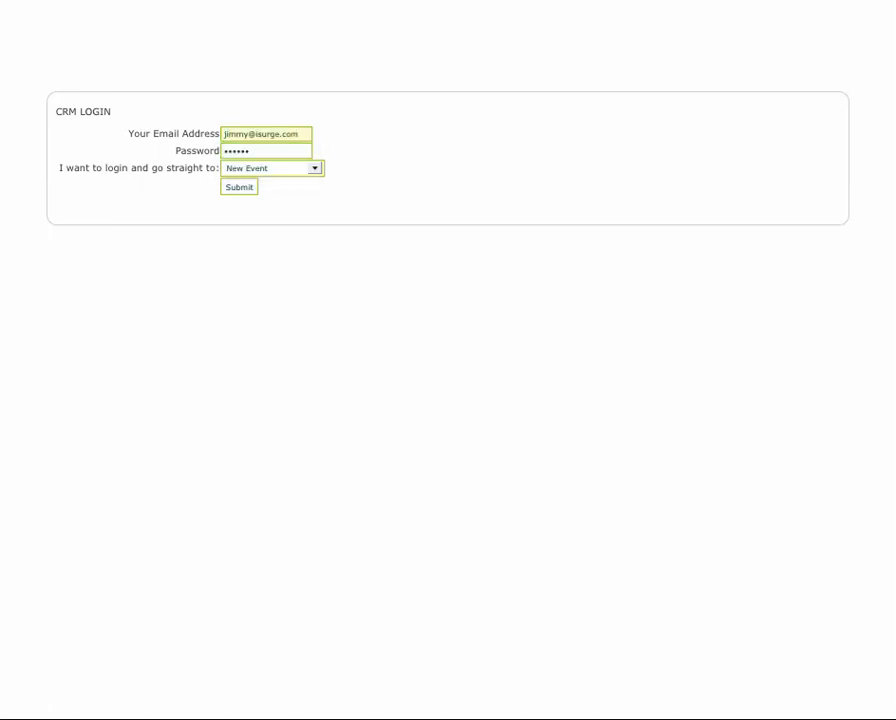
click(311, 170)
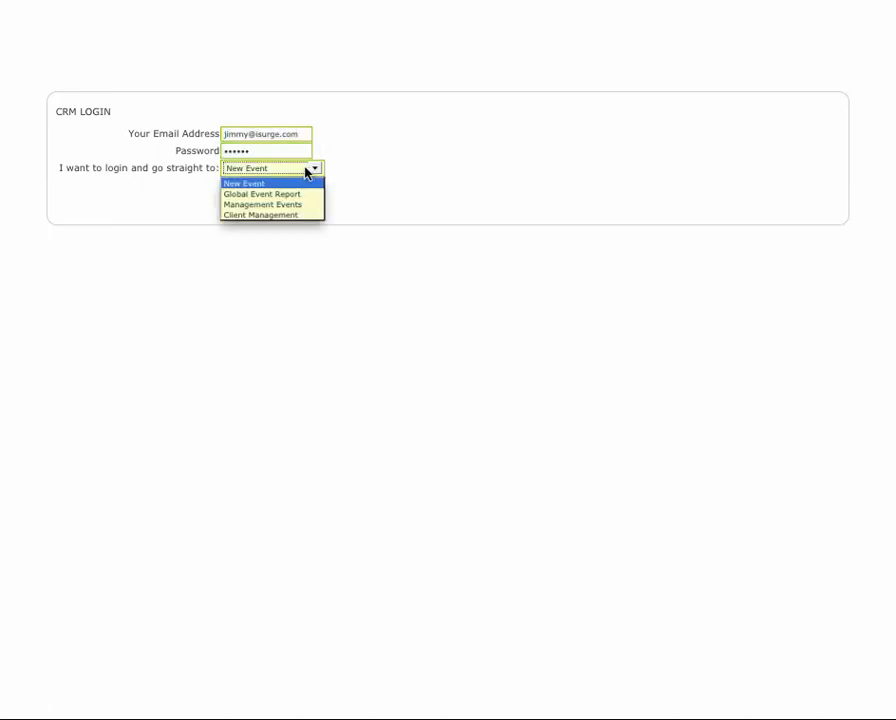
click(274, 215)
click(241, 189)
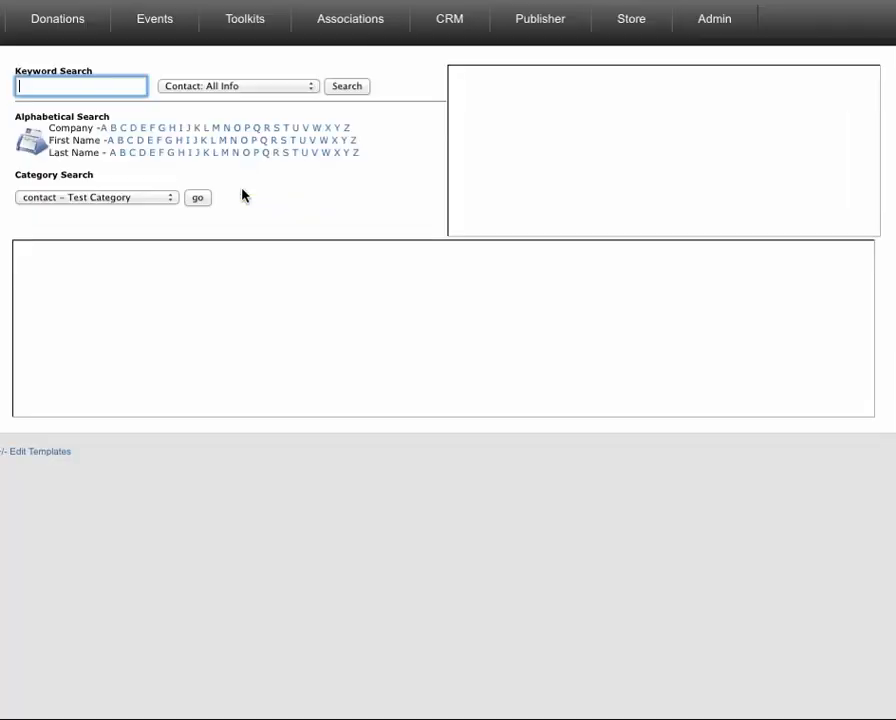
Open the We Love Big Events! event from Manage Events and go to its Configuration settings.
mouse_move(153, 29)
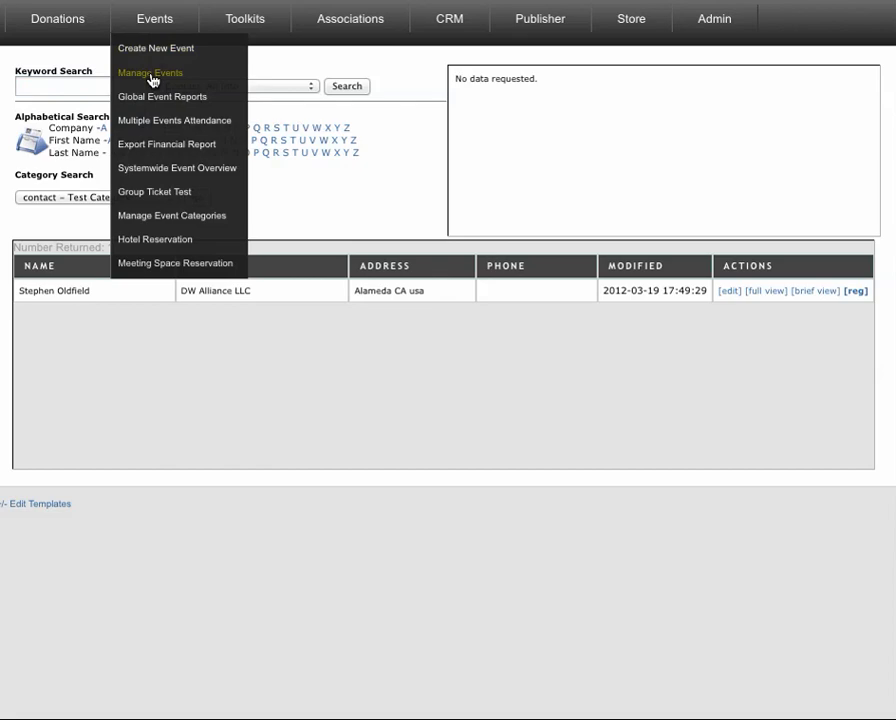
click(151, 78)
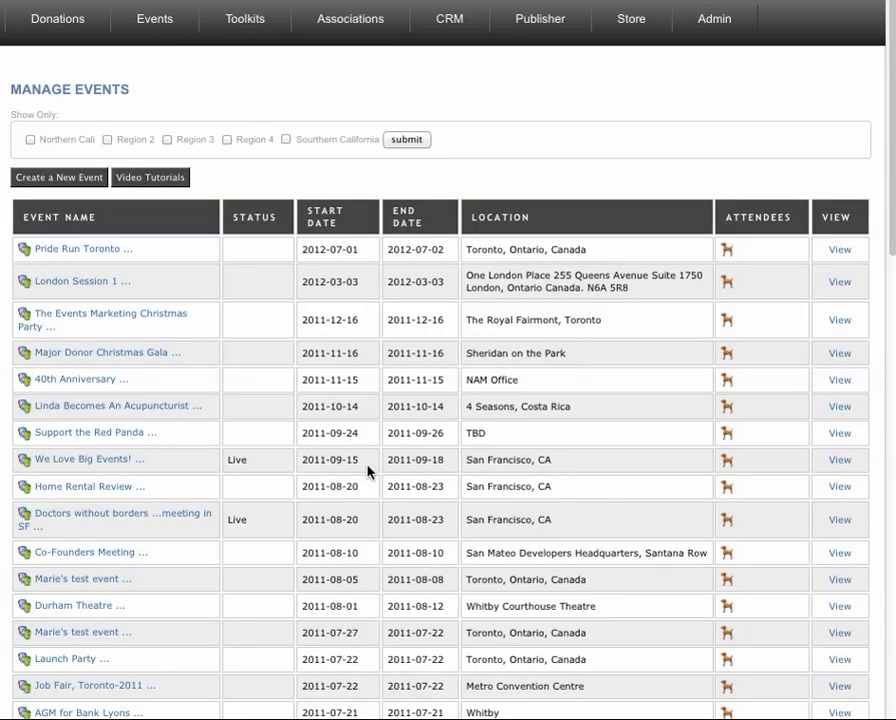
click(97, 466)
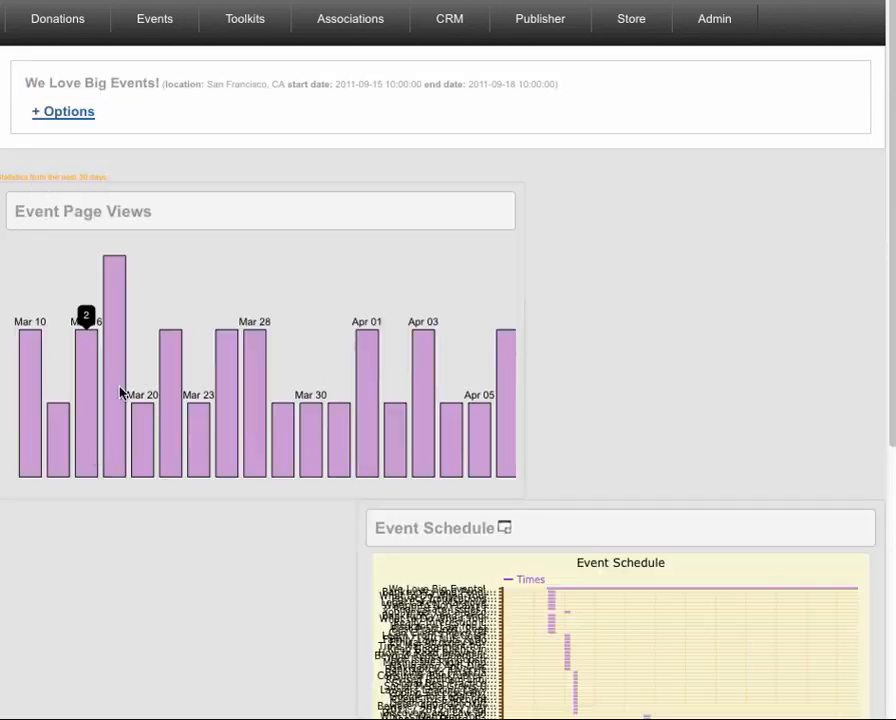
click(66, 114)
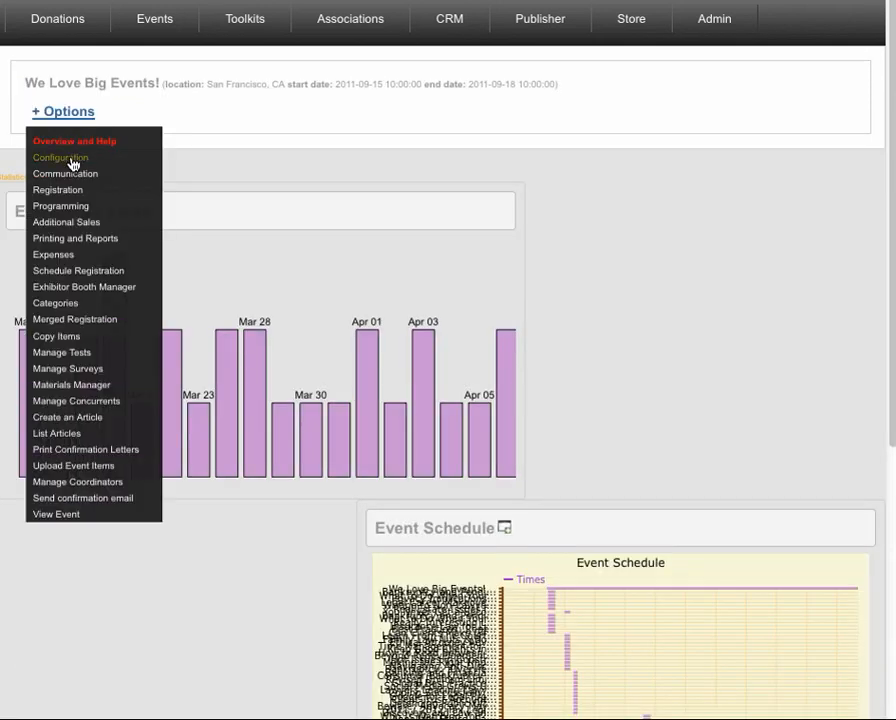
click(60, 160)
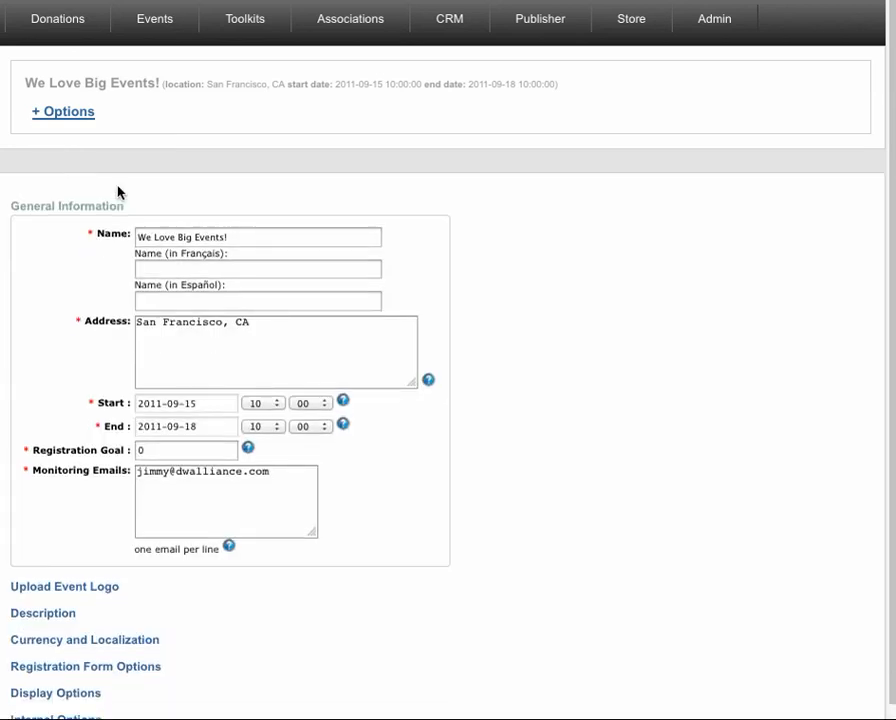
Expand the event's Display Options section to reveal the Custom Brochure Page.
scroll(344, 668, down, 3)
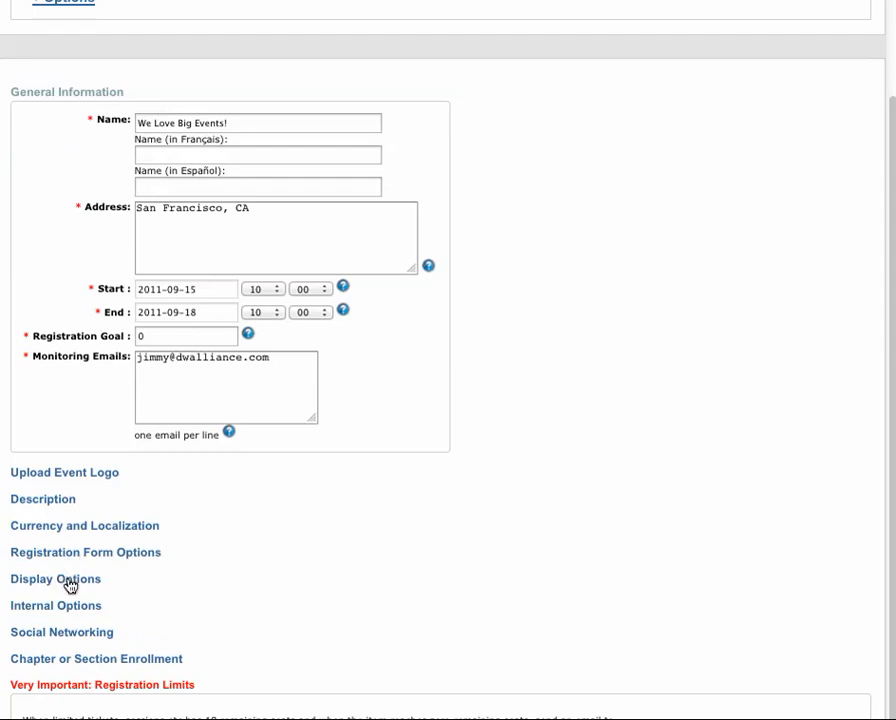
click(70, 586)
scroll(750, 592, down, 6)
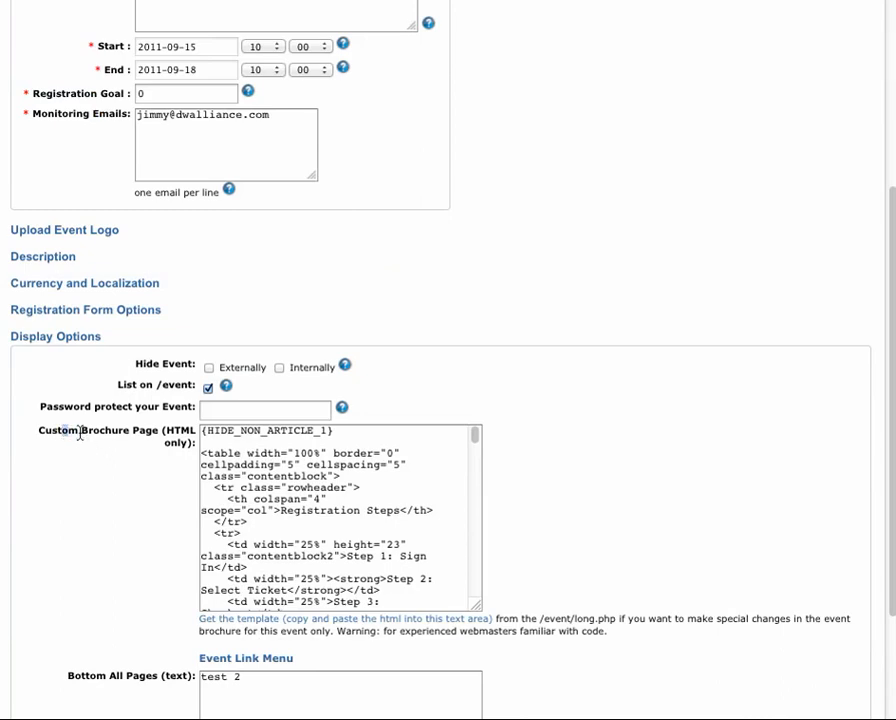
drag(64, 432, 137, 434)
click(137, 434)
drag(478, 448, 476, 536)
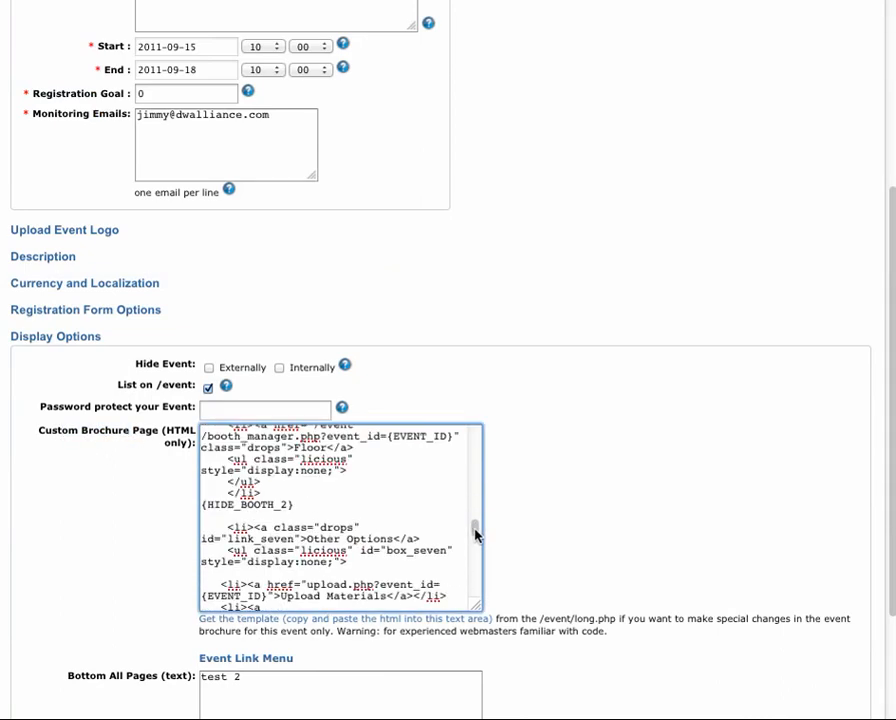
Select all the HTML in the base brochure page template, then return to the settings form.
click(232, 622)
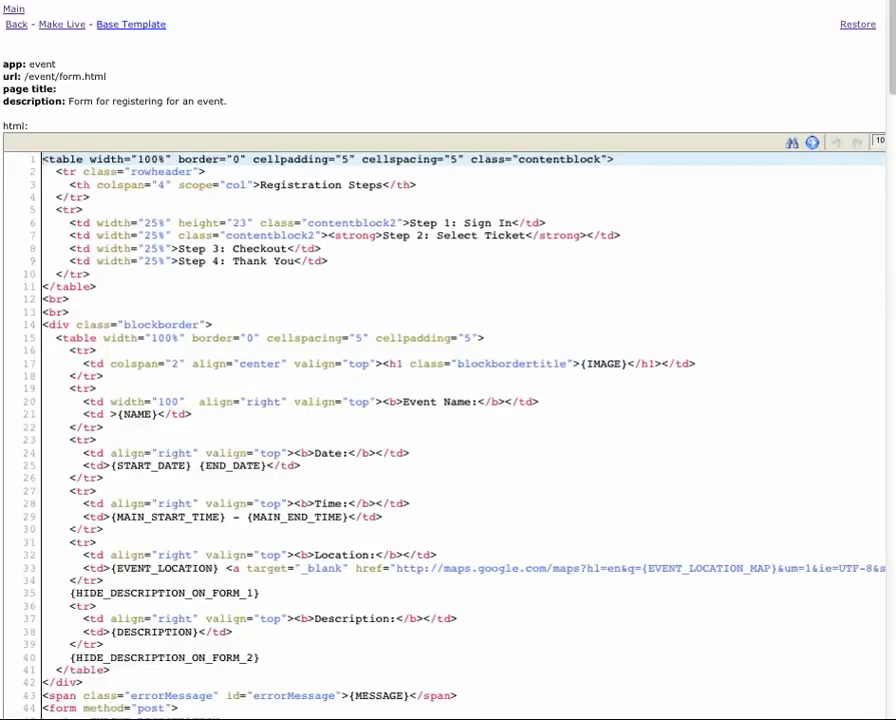
click(353, 297)
key(ctrl+a)
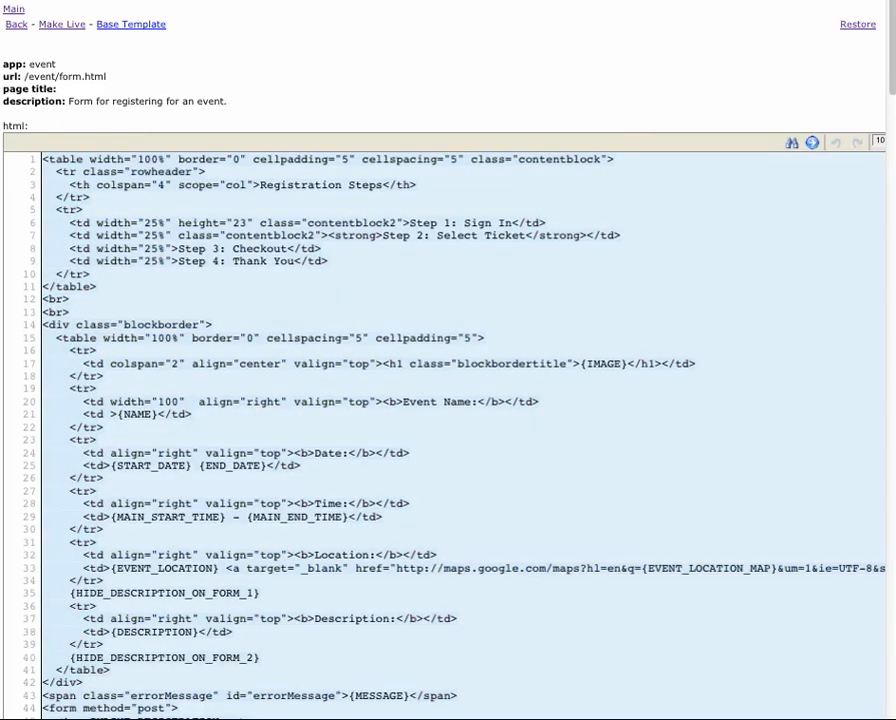
key(super+w)
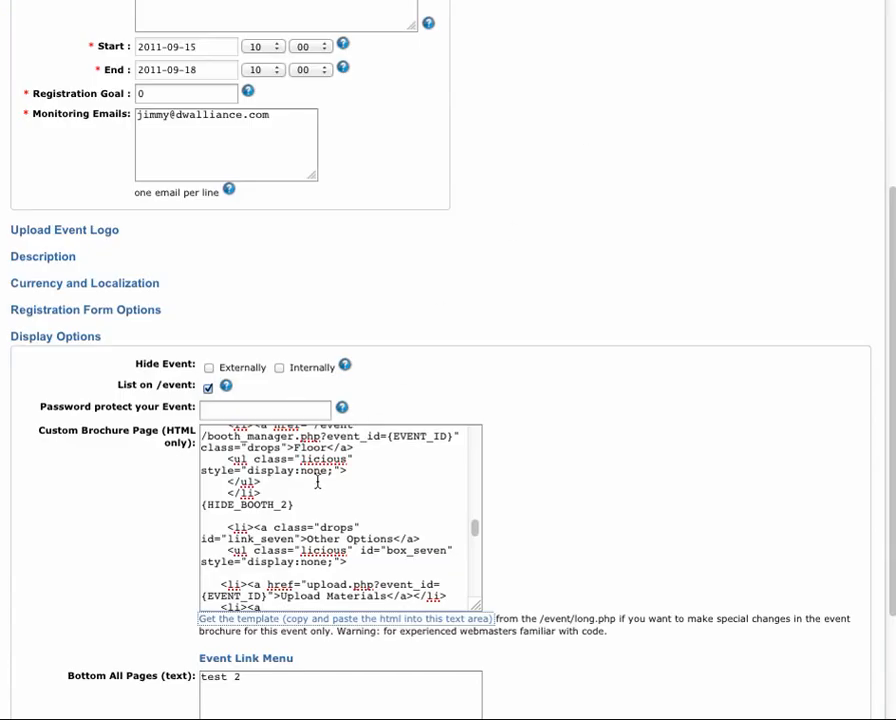
Enlarge the Custom Brochure Page HTML box and search the page for 'other'.
click(316, 484)
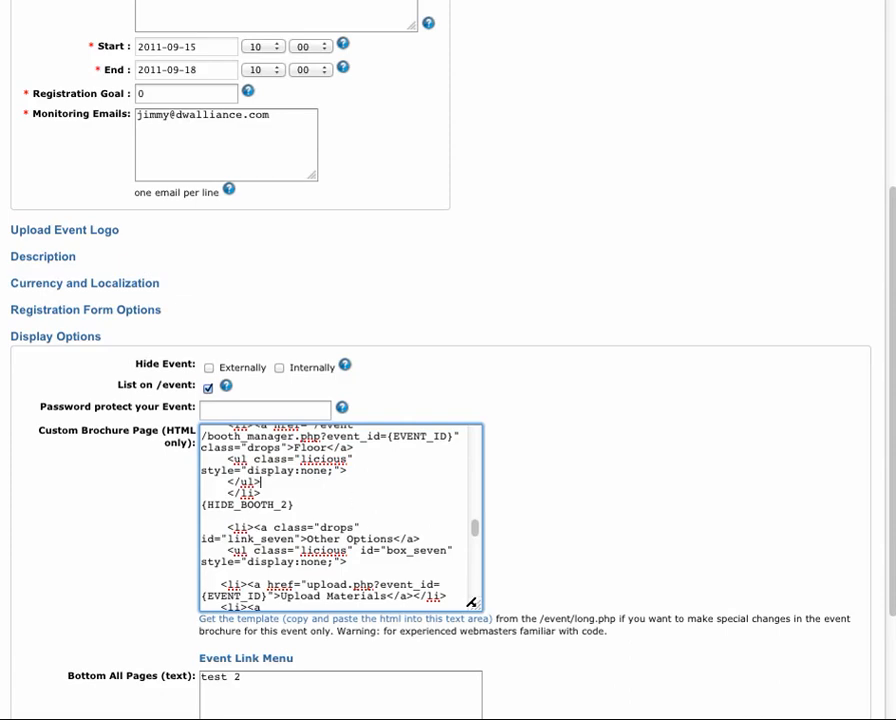
drag(474, 602, 697, 664)
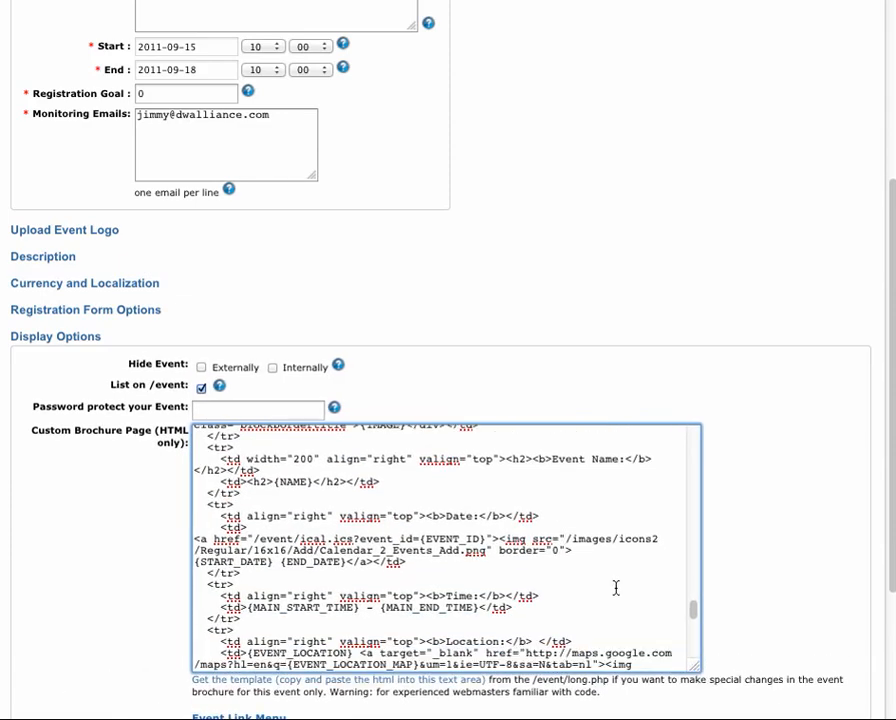
scroll(636, 586, down, 2)
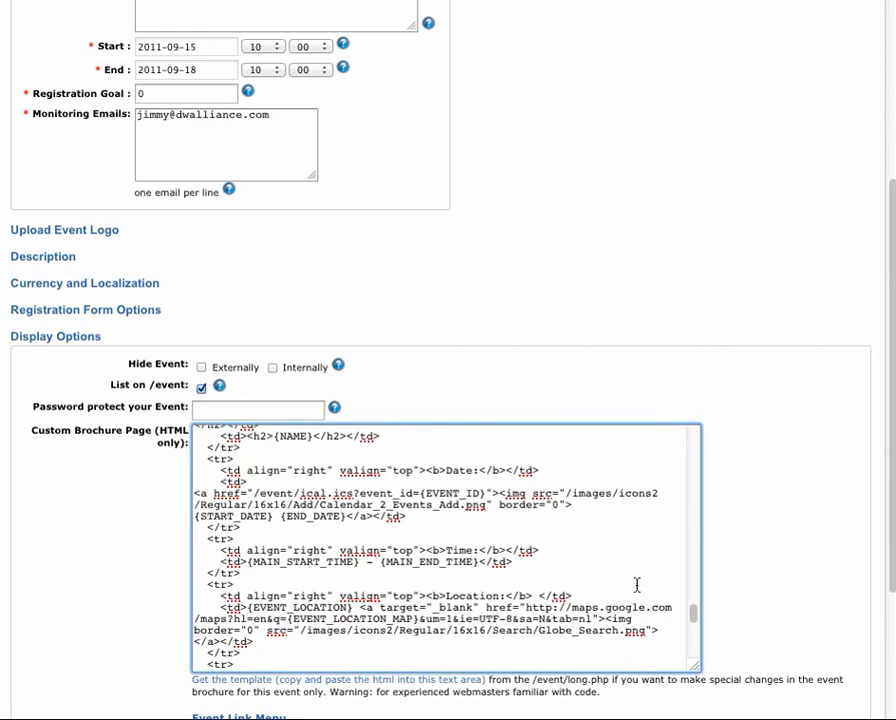
key(super+Tab)
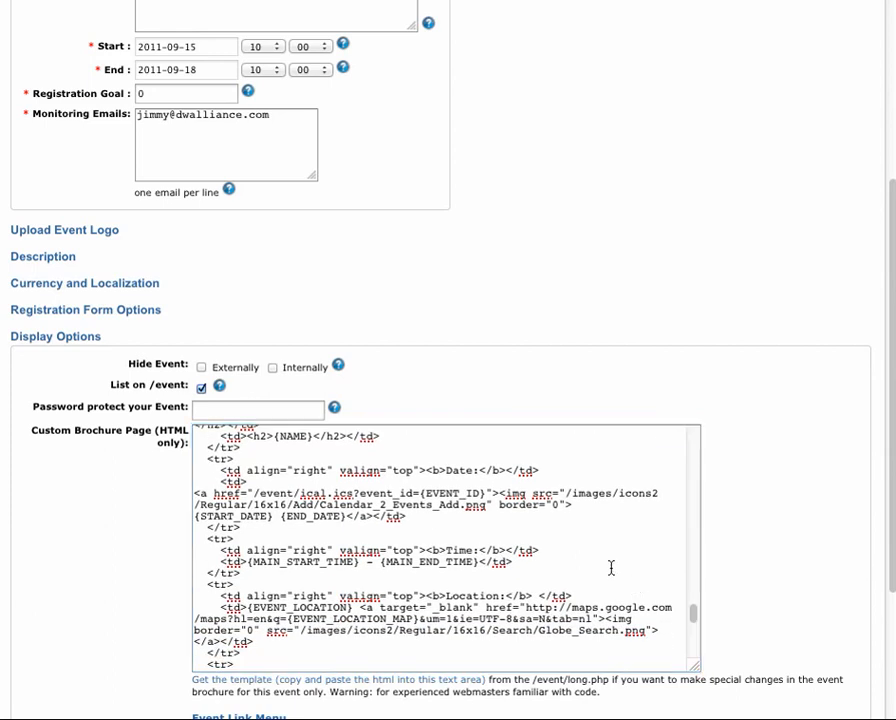
text(other)
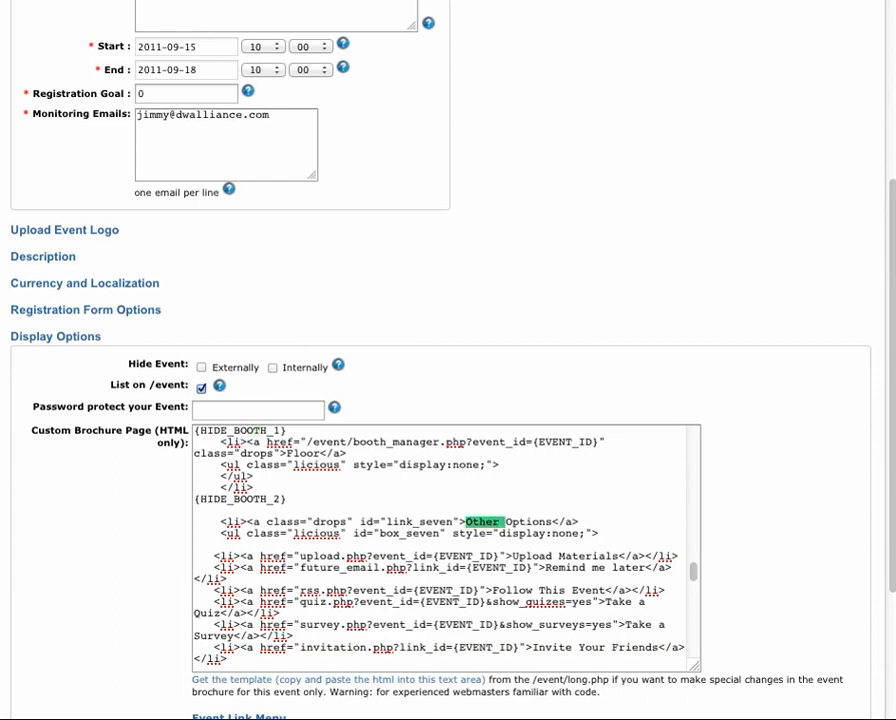
scroll(563, 555, down, 3)
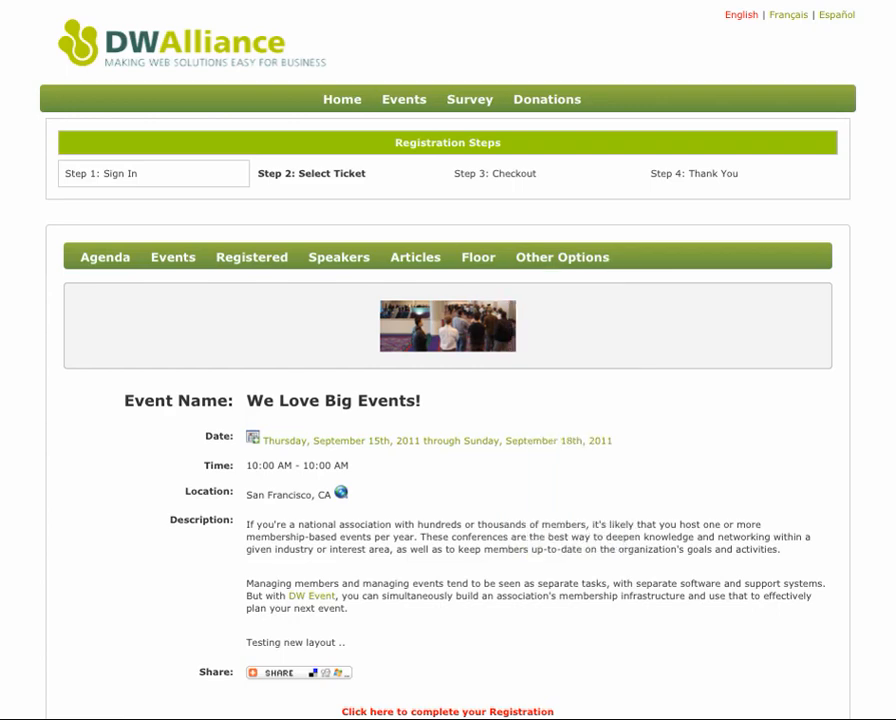
Highlight the list_1 dynamic block's BEGIN/END markers and group name, then view the brochure page.
click(712, 1)
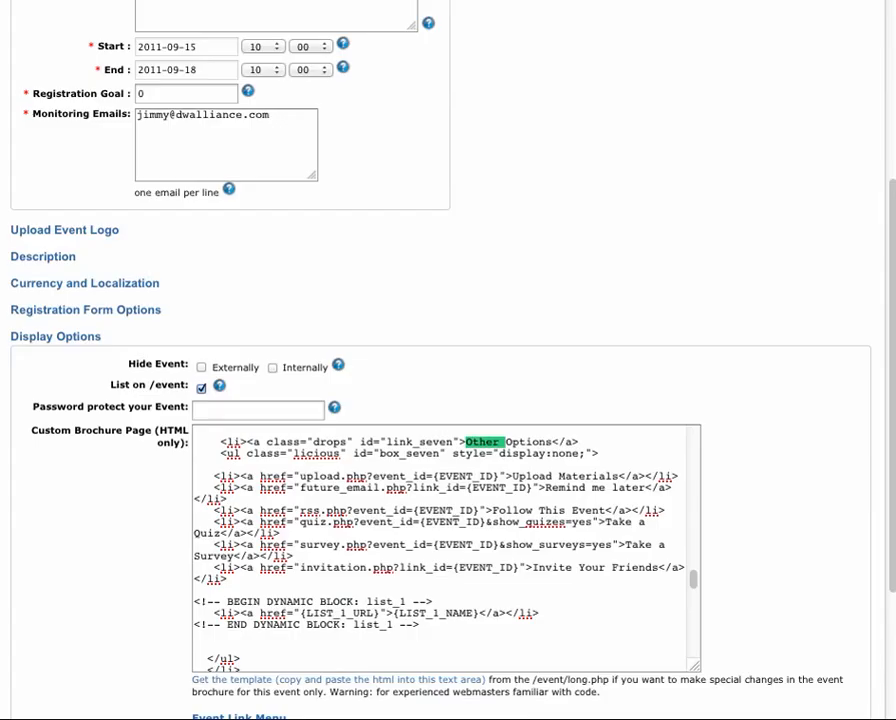
click(576, 606)
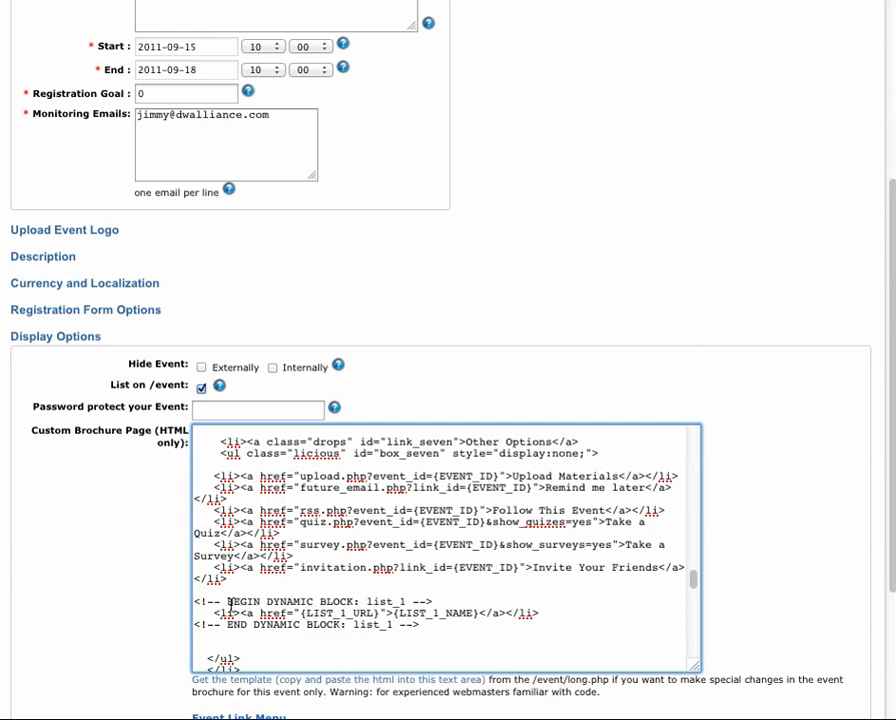
drag(229, 603, 361, 599)
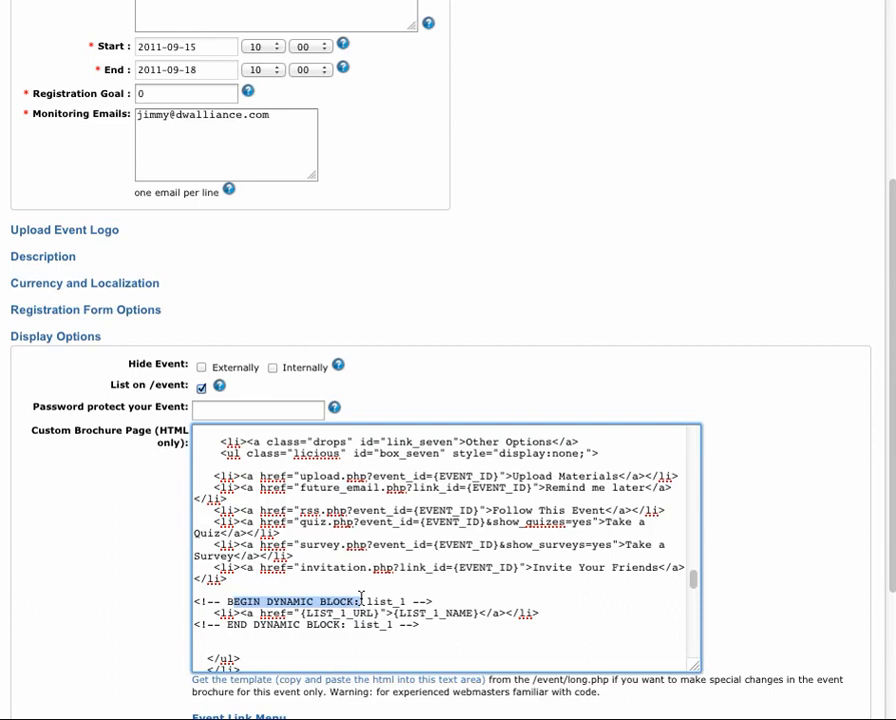
drag(228, 625, 303, 626)
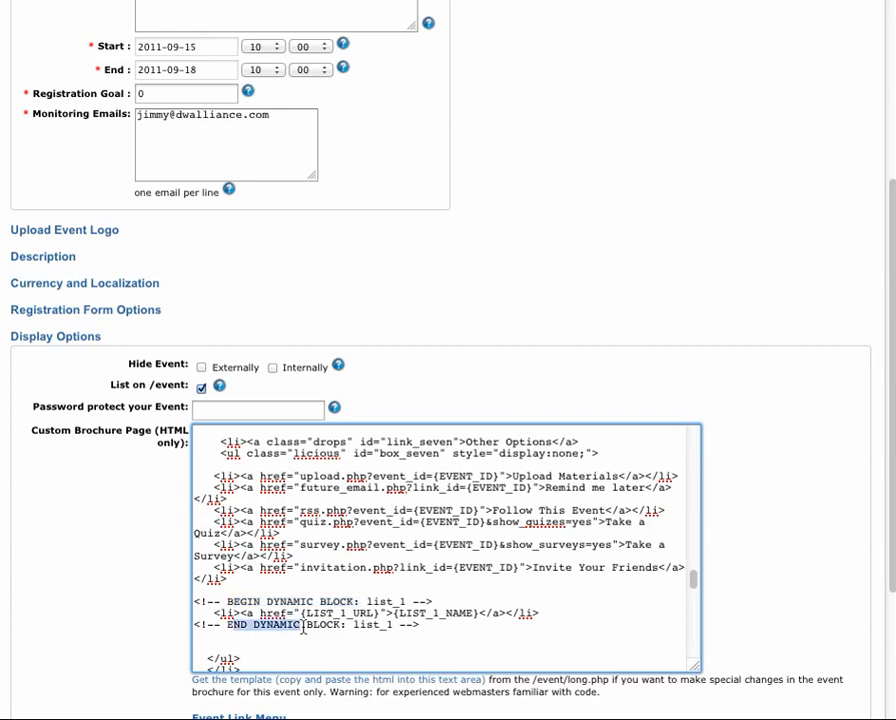
click(365, 630)
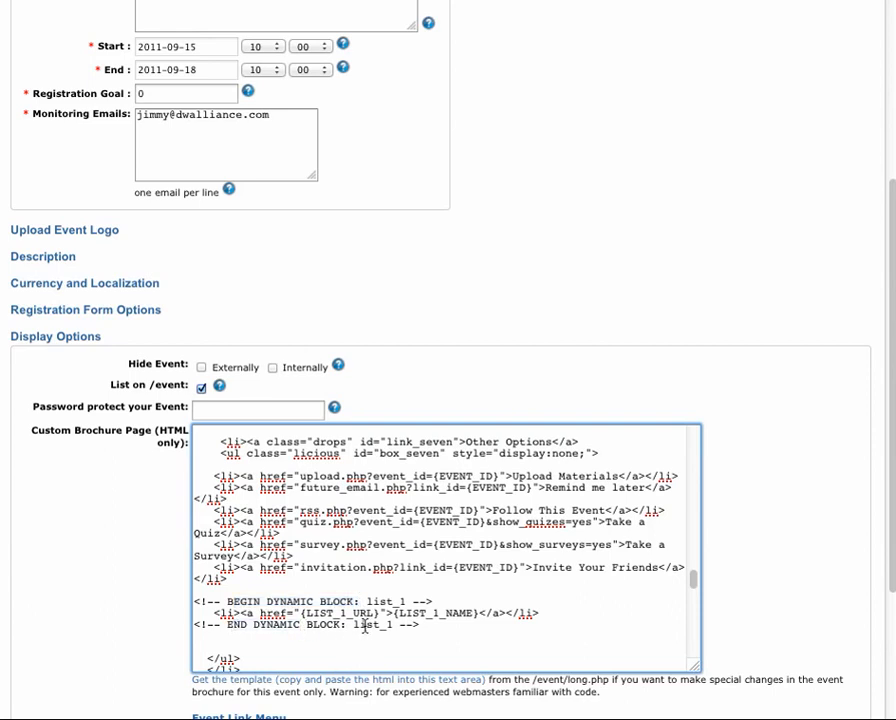
double_click(383, 601)
click(377, 633)
click(605, 1)
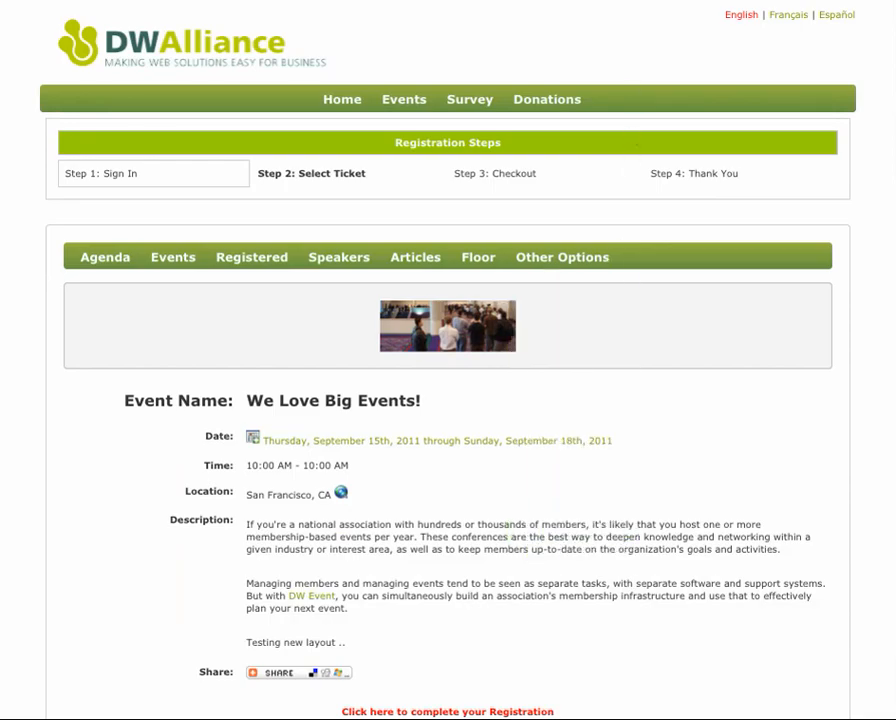
In Event Link Menu, change Test Link 2's group from list_2 to list_1.
click(697, 1)
scroll(138, 668, down, 1)
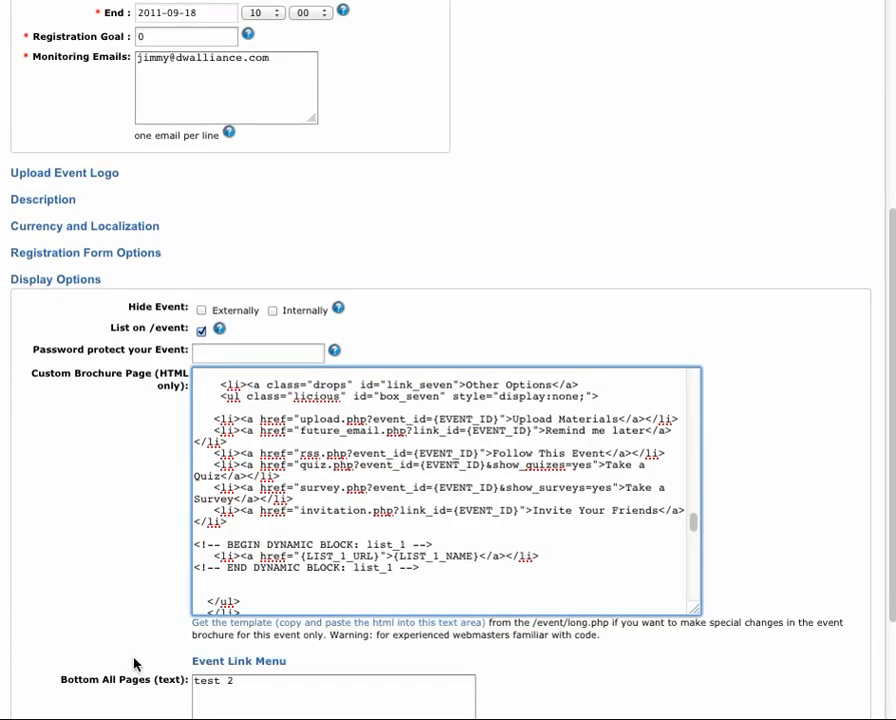
click(202, 665)
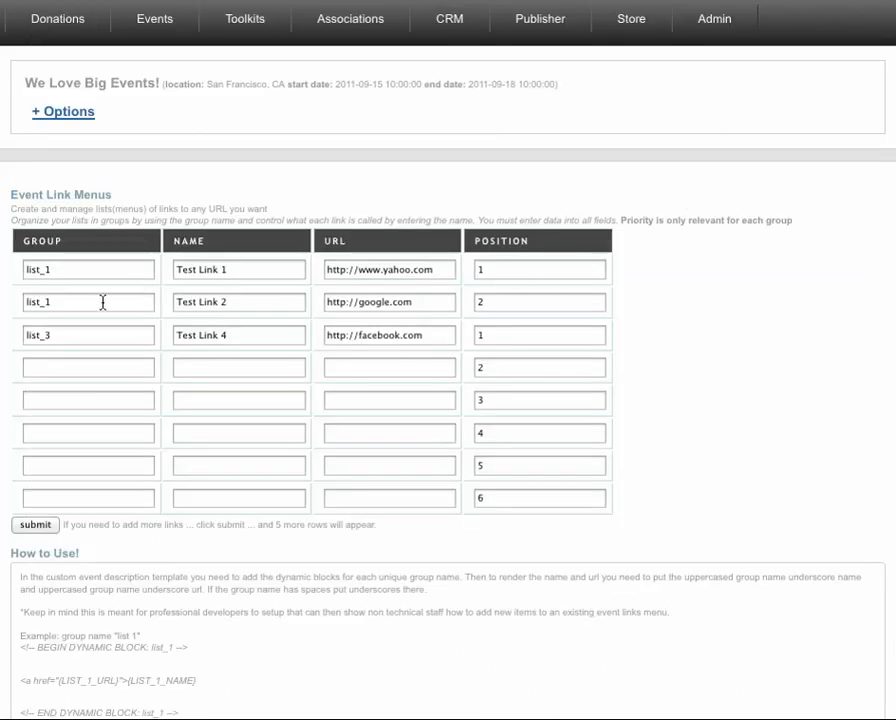
click(49, 307)
key(BackSpace)
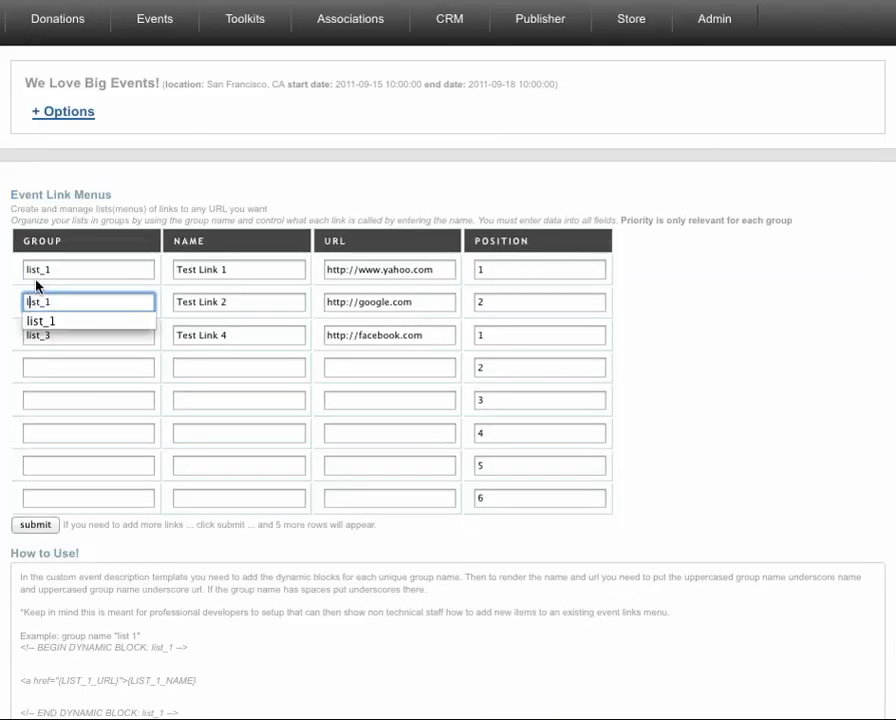
text(1)
click(35, 270)
click(62, 271)
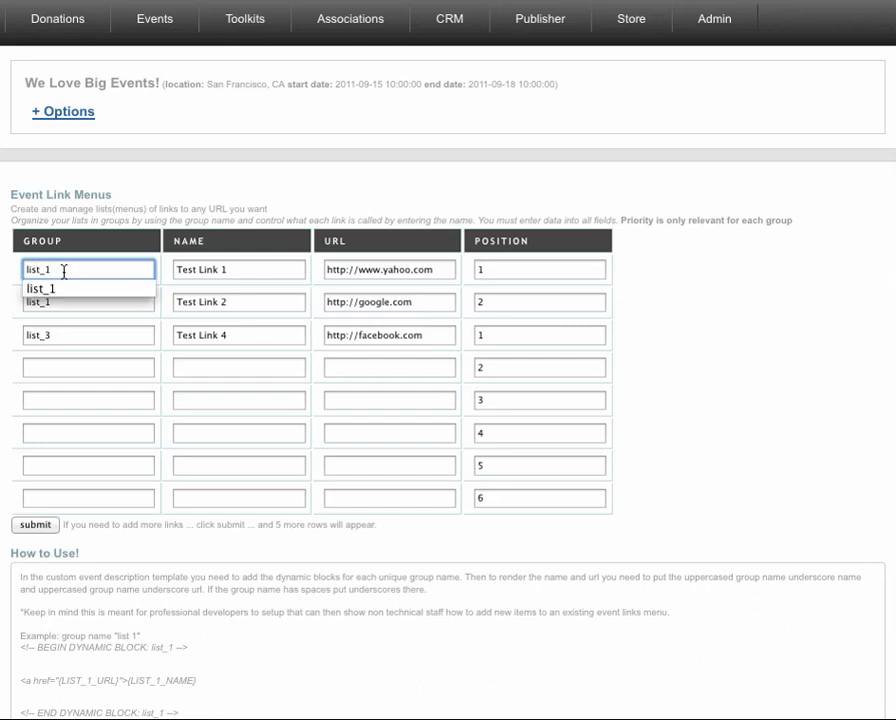
click(90, 241)
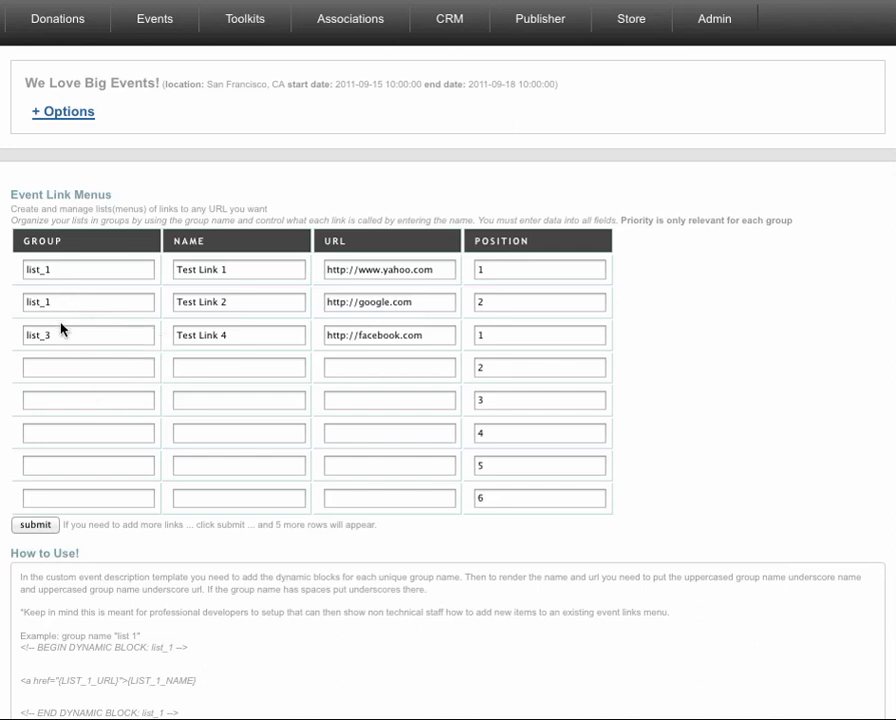
drag(51, 303, 27, 304)
click(30, 303)
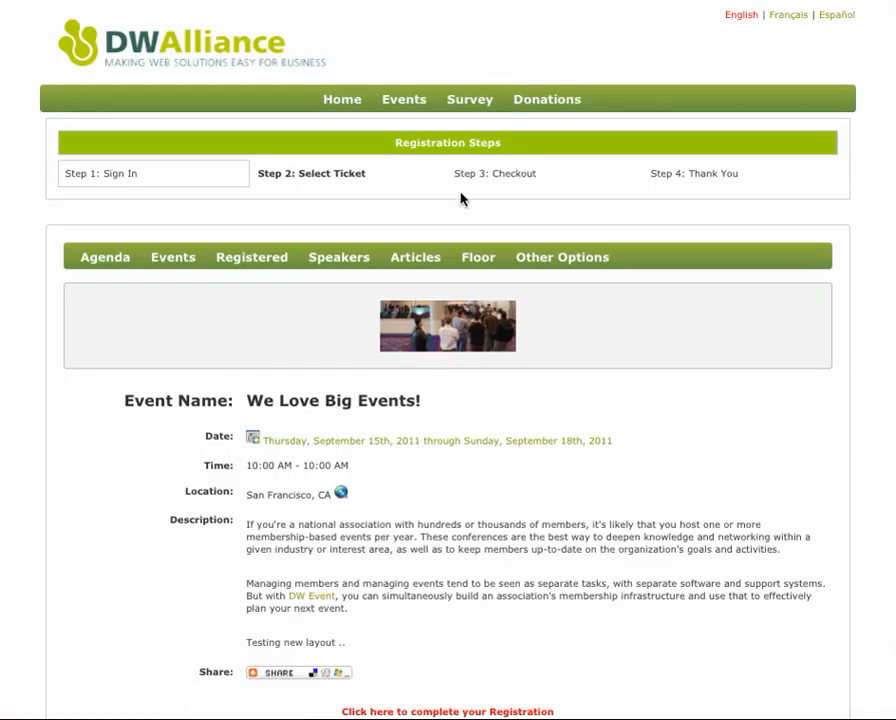
Preview the Articles and Other Options menus on the event brochure page.
mouse_move(420, 251)
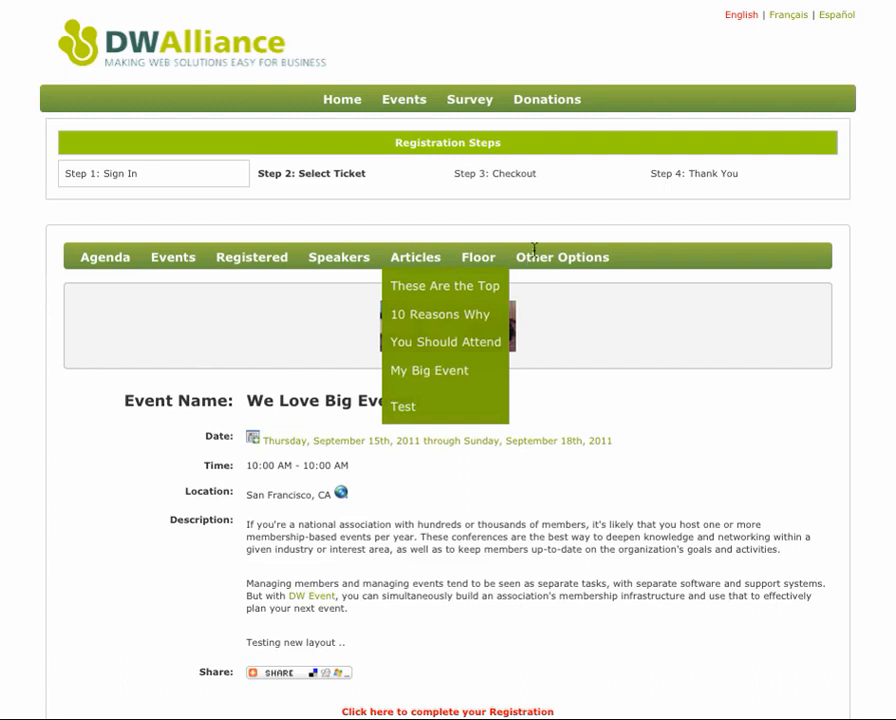
mouse_move(572, 256)
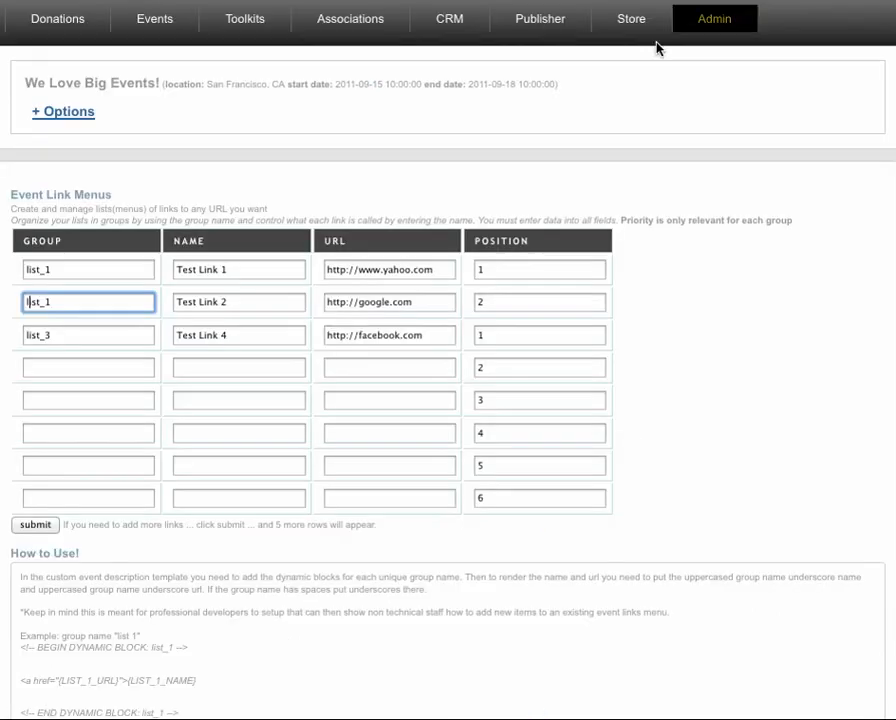
click(77, 368)
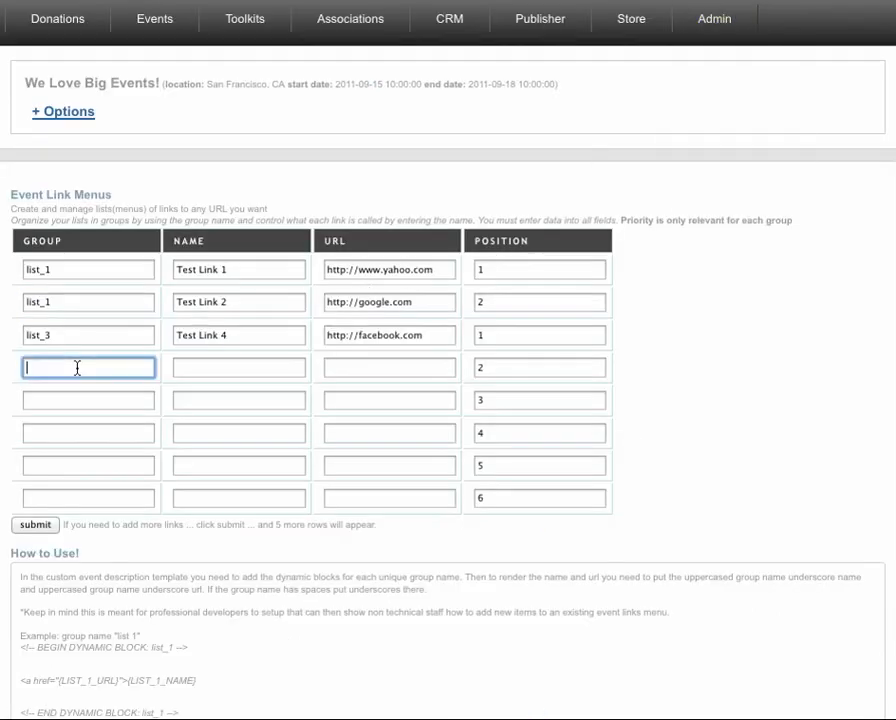
text(list_1)
click(215, 368)
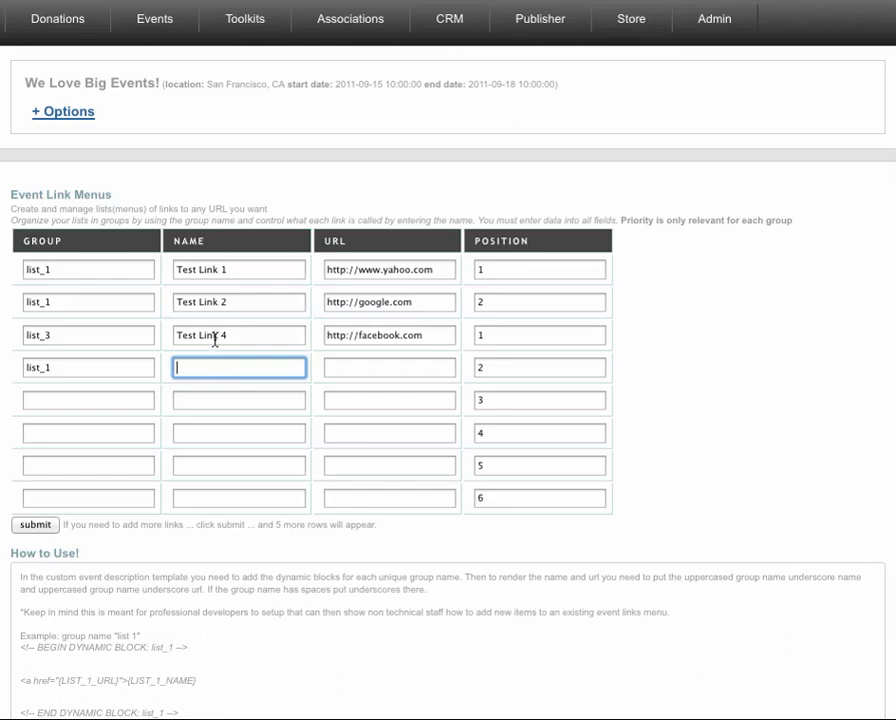
drag(233, 341, 151, 338)
key(ctrl+c)
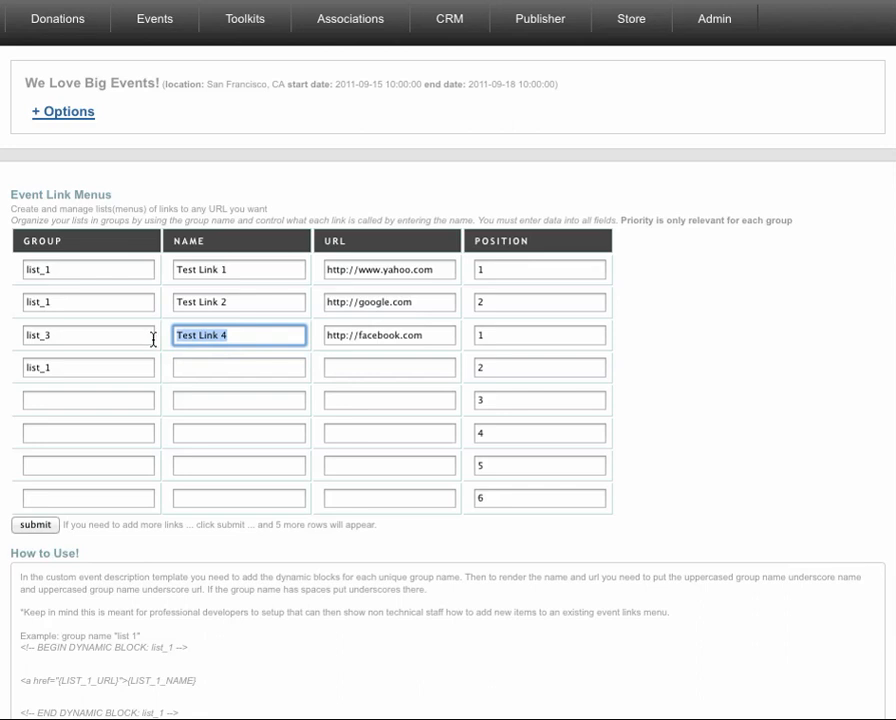
click(198, 369)
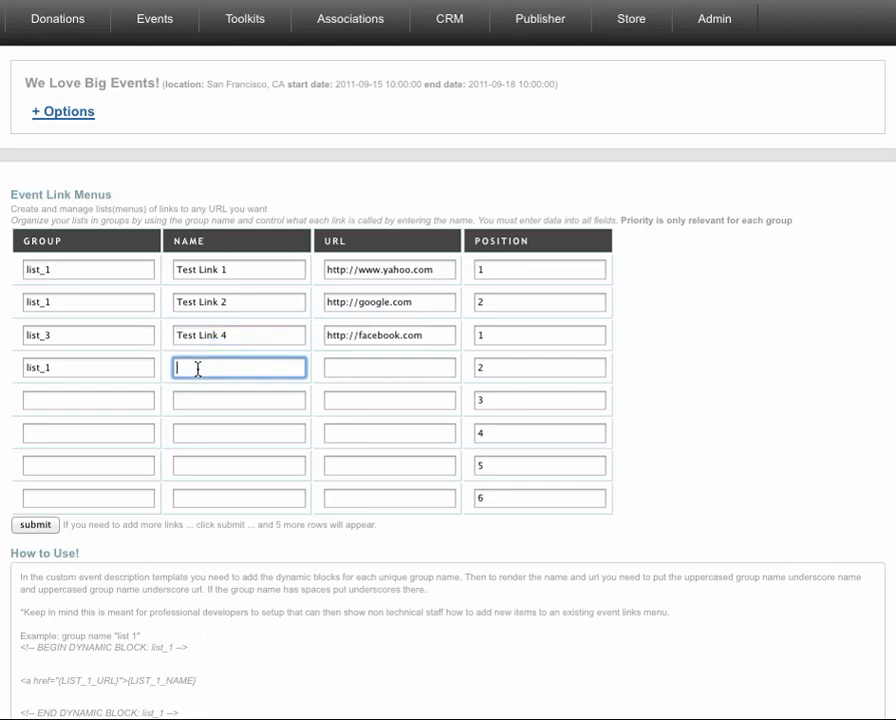
key(ctrl+v)
key(BackSpace)
text(5)
click(398, 367)
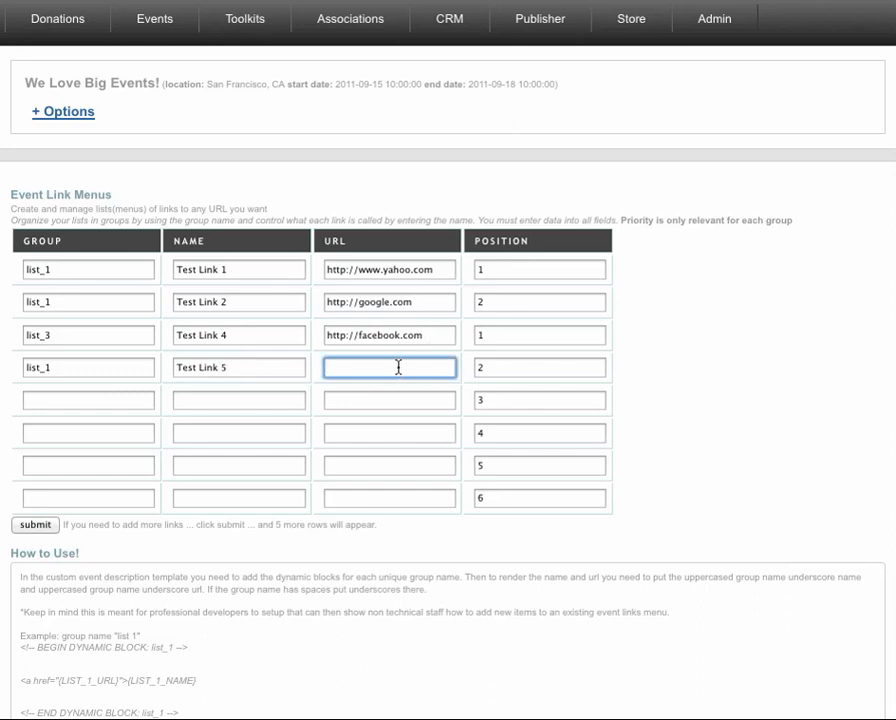
text(http://www.menugurus.com)
Set Test Link 5 to position 1, move Test Link 1 to position 3, and save.
click(484, 368)
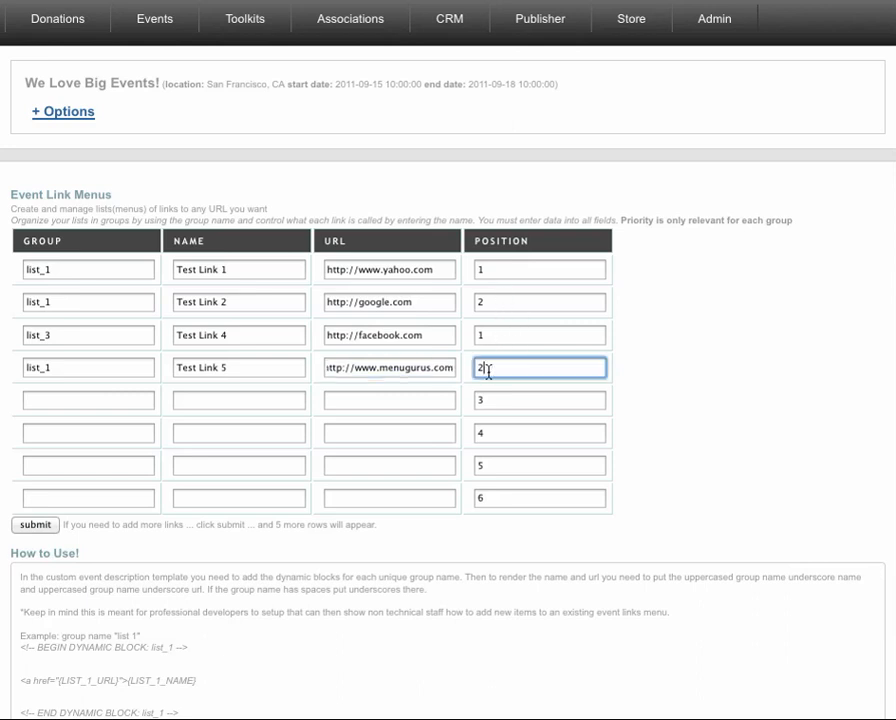
text(1)
double_click(486, 272)
text(3)
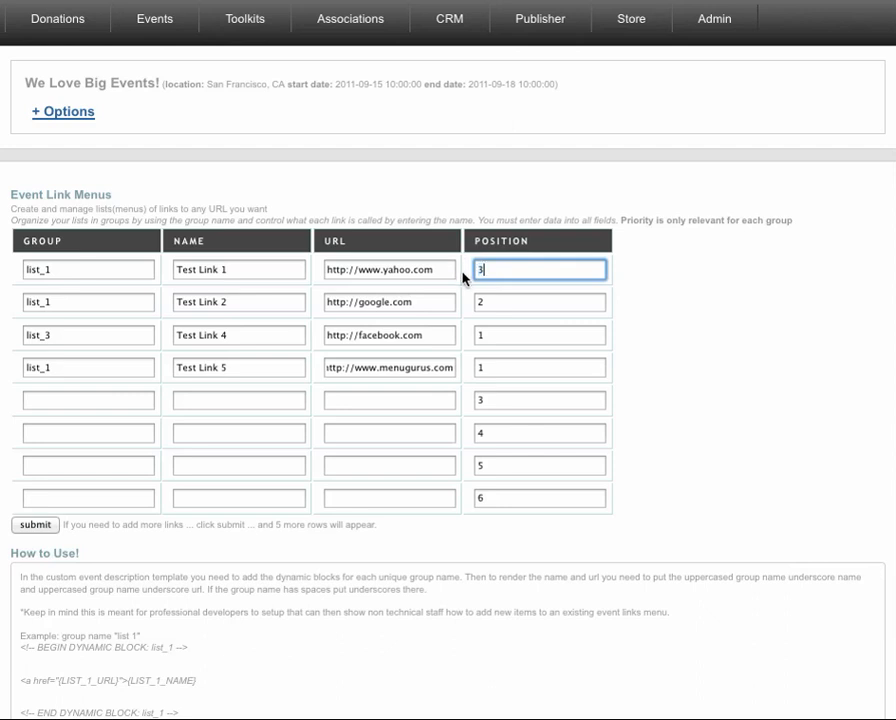
click(38, 527)
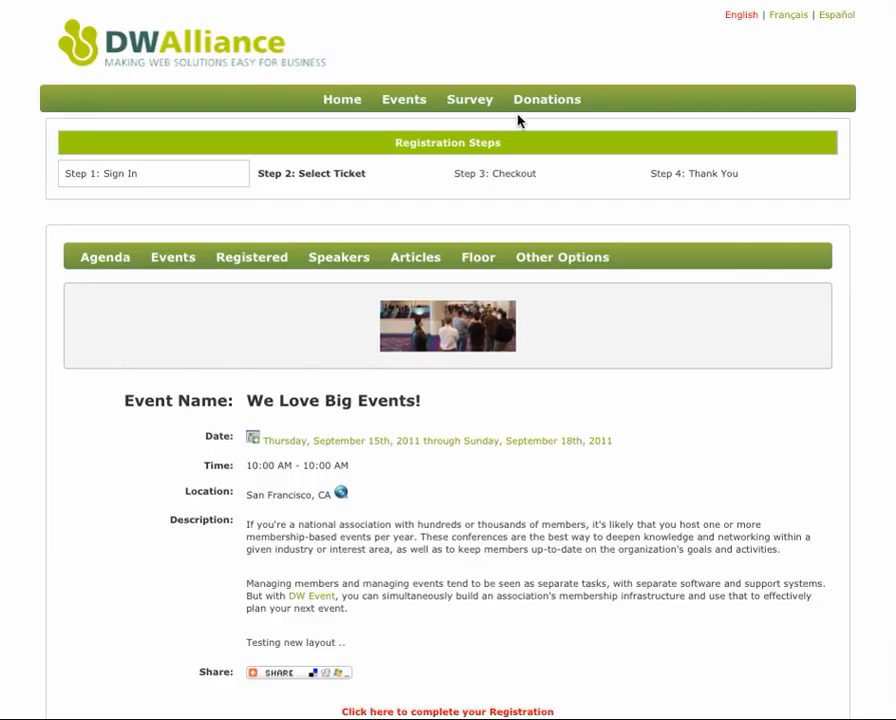
Check the Other Options menu on the event page for the reordered list_1 links.
mouse_move(572, 255)
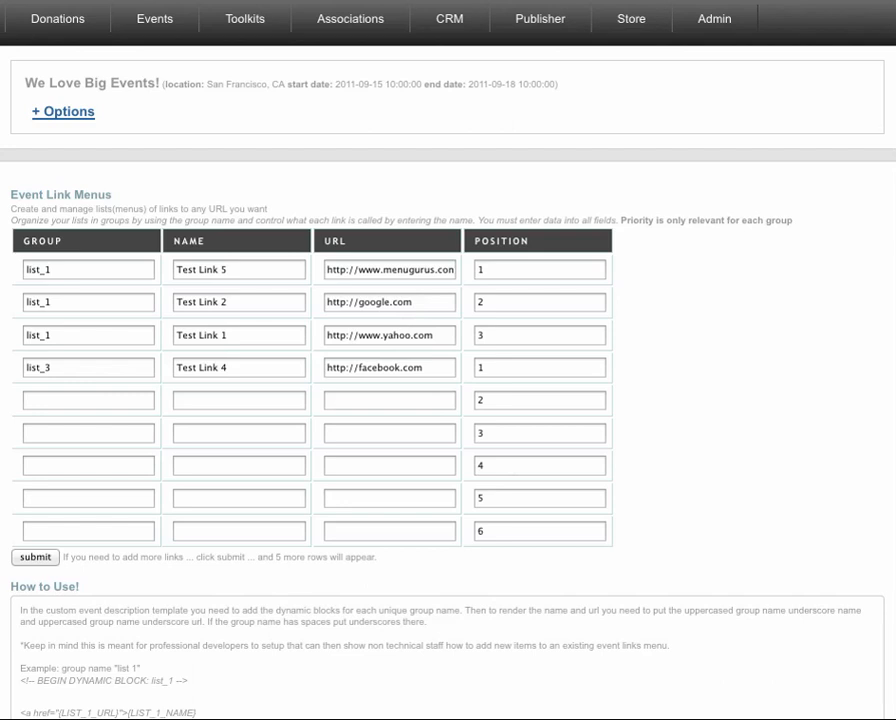
Search for 'other' and review the example dynamic block template lines in the brochure HTML.
key(super+f)
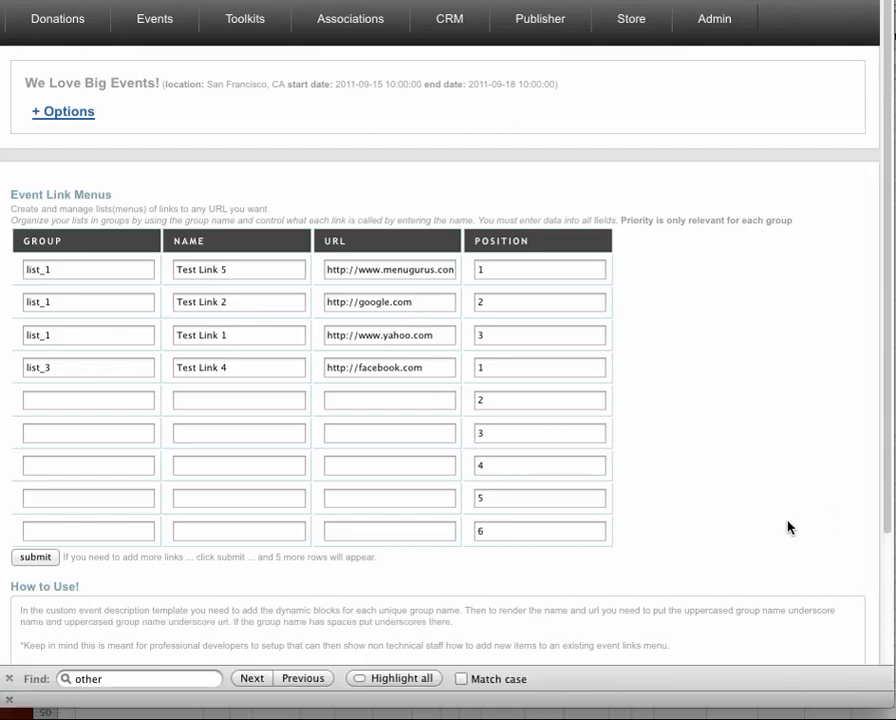
scroll(790, 526, down, 4)
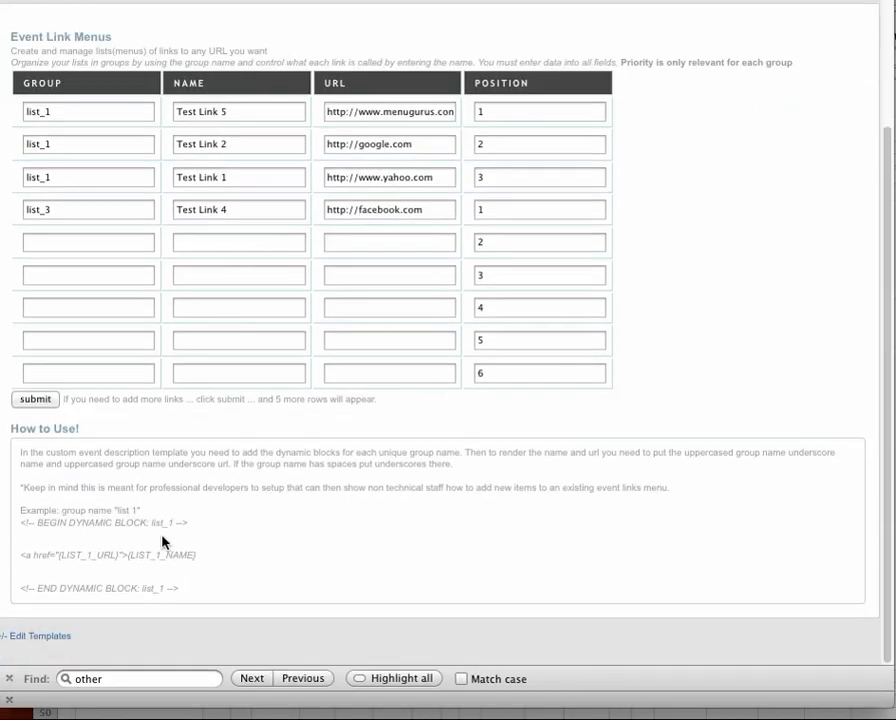
drag(20, 522, 195, 595)
click(195, 595)
click(650, 1)
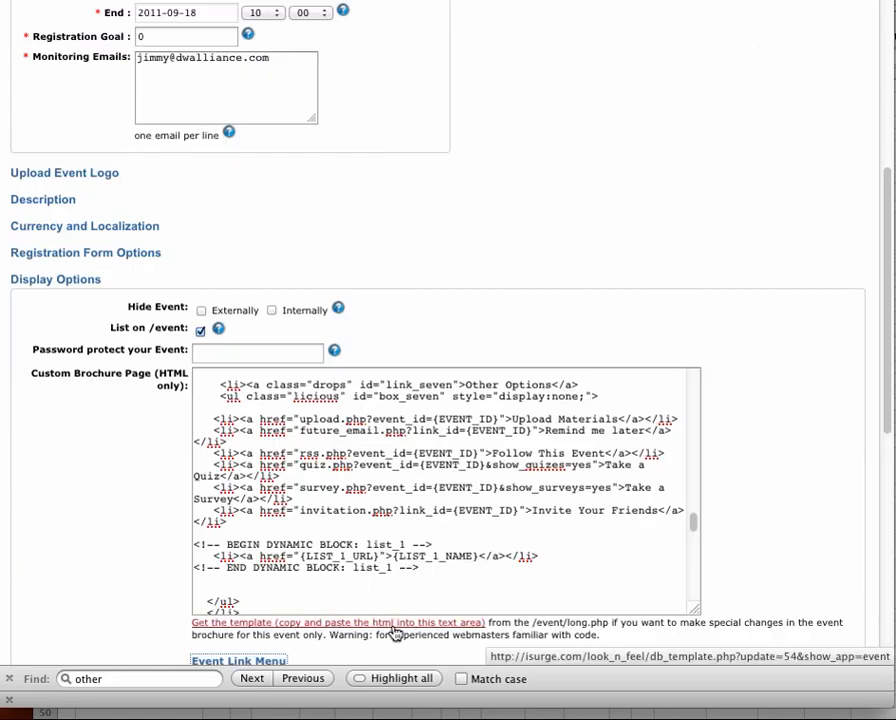
click(376, 568)
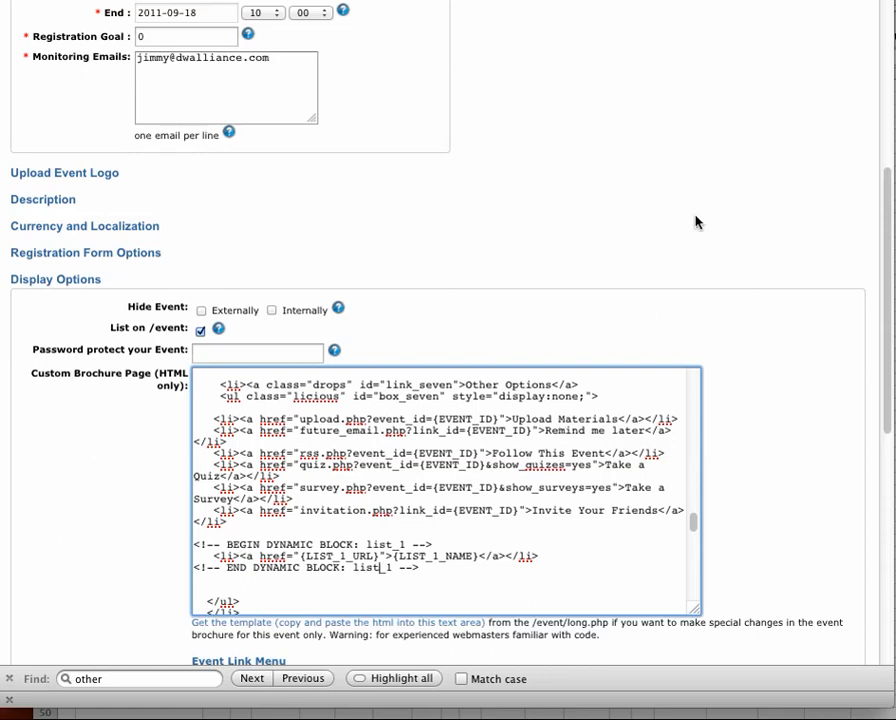
key(super+Tab)
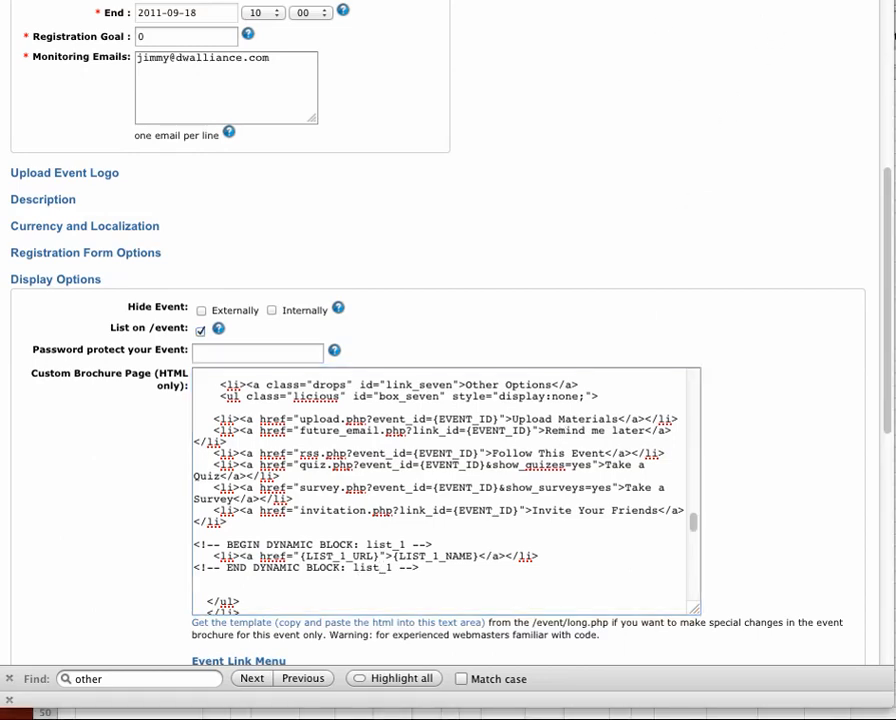